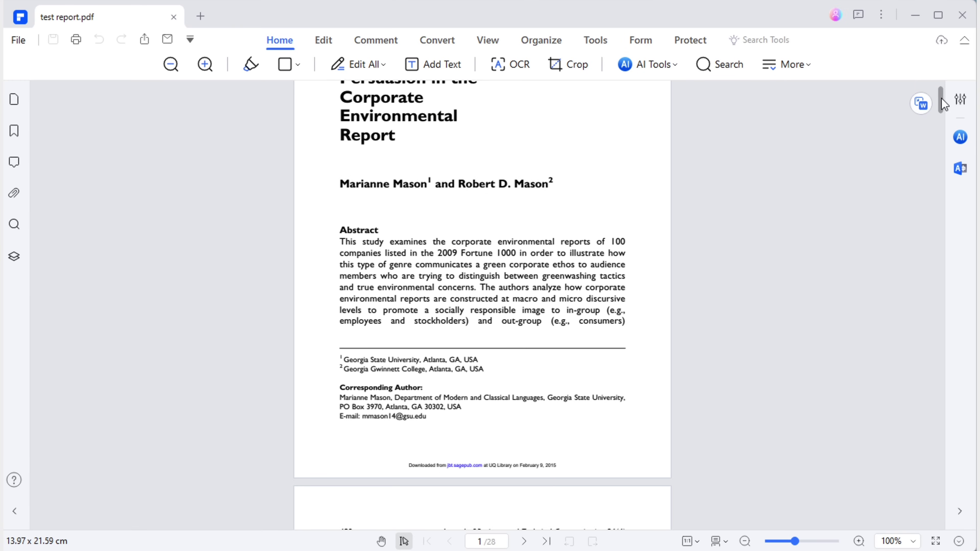
Step: Scroll through test report.pdf, then view the Contents page of table of contents.pdf
drag(942, 98, 940, 186)
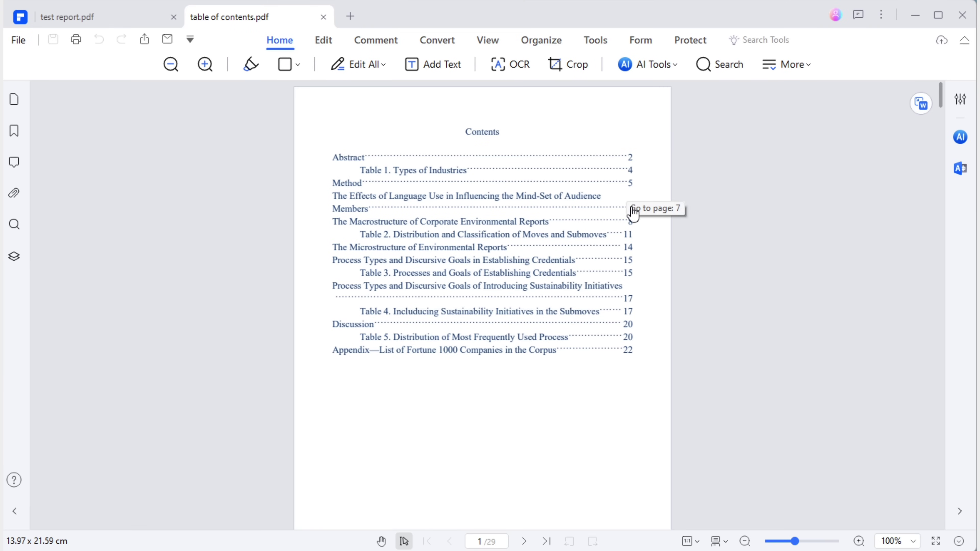
Step: Follow Contents links to Effects of Language Use, Establishing Credentials and the Fortune 1000 appendix
click(634, 213)
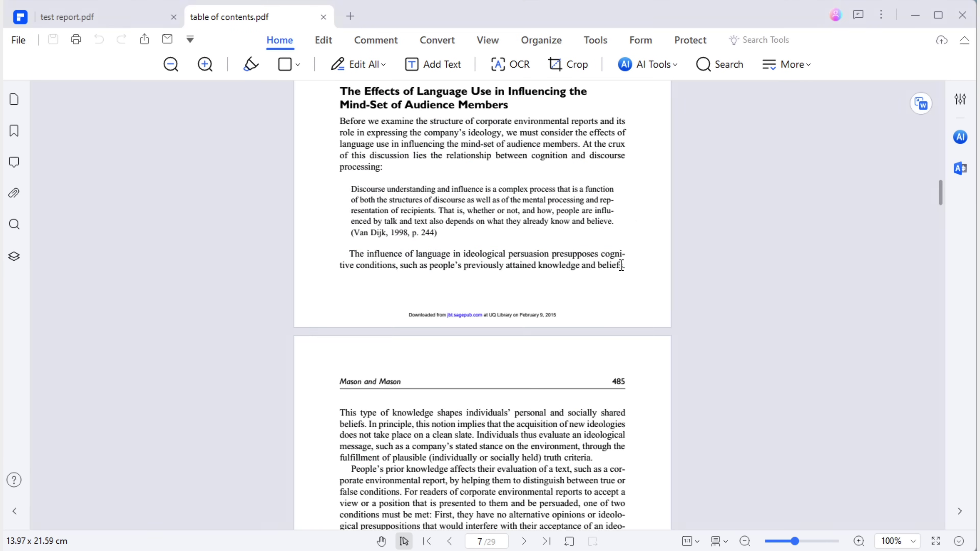
key(alt+Left)
click(350, 270)
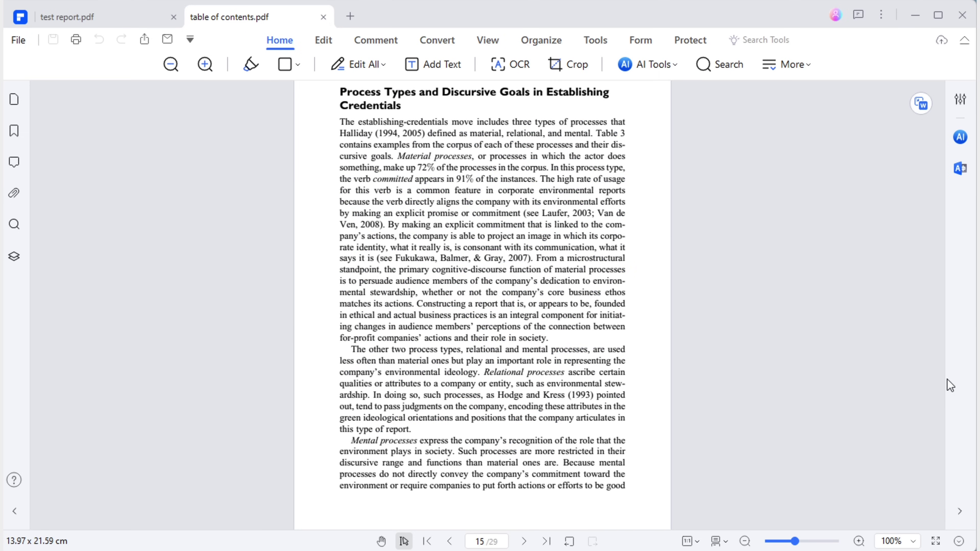
key(alt+Left)
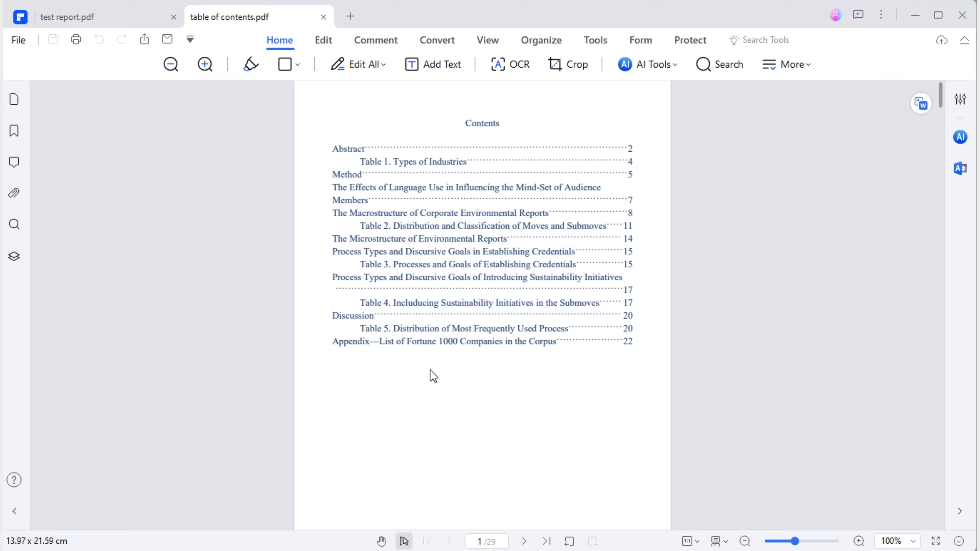
click(347, 342)
scroll(672, 384, down, 5)
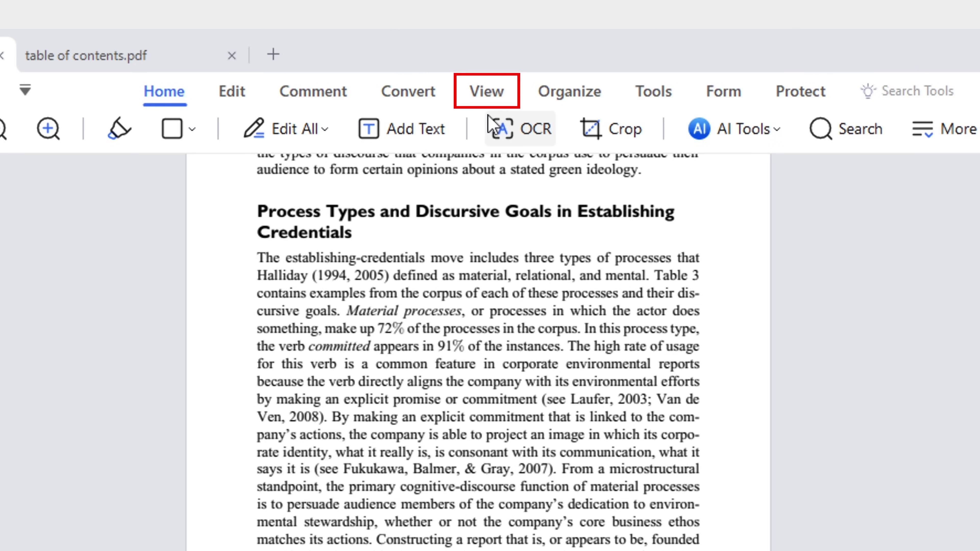
Step: Show test report.pdf's Bookmarks panel from the View tools, confirming it has no bookmarks
click(488, 40)
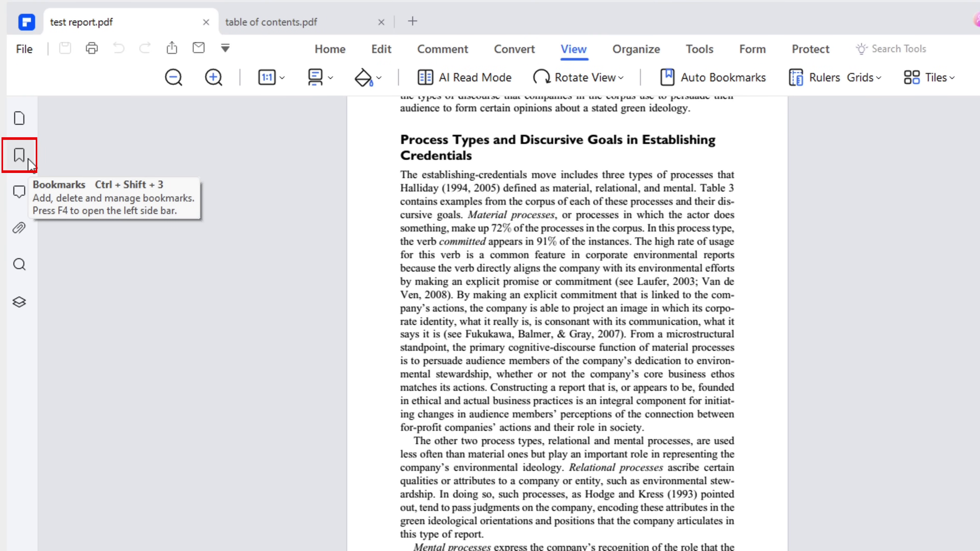
click(20, 156)
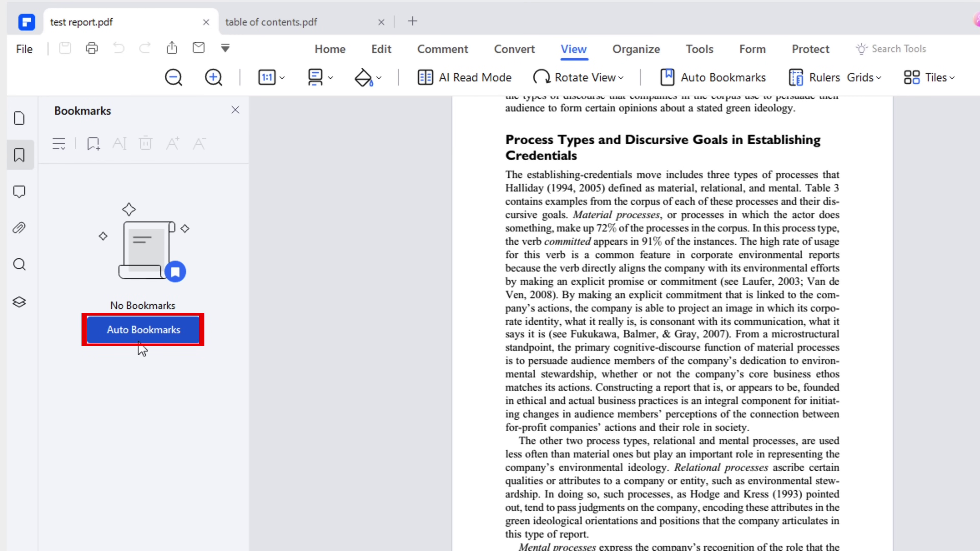
Step: Auto-generate heading bookmarks, test a few, then insert a Contents first page built from them
click(154, 342)
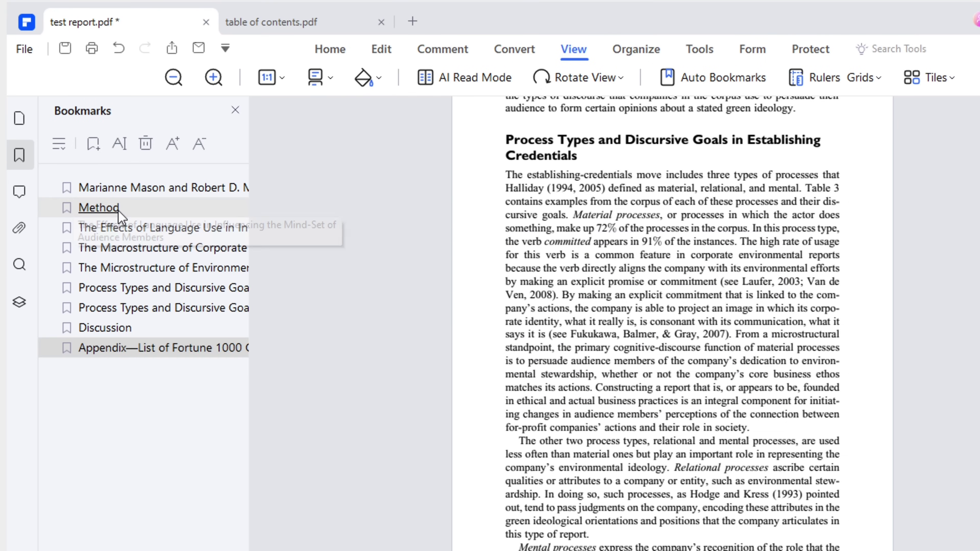
click(120, 211)
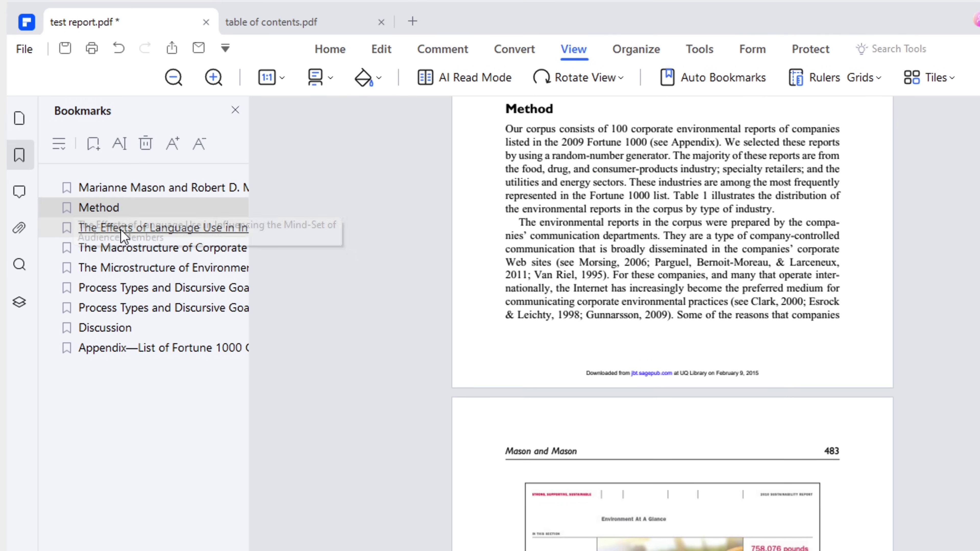
click(124, 255)
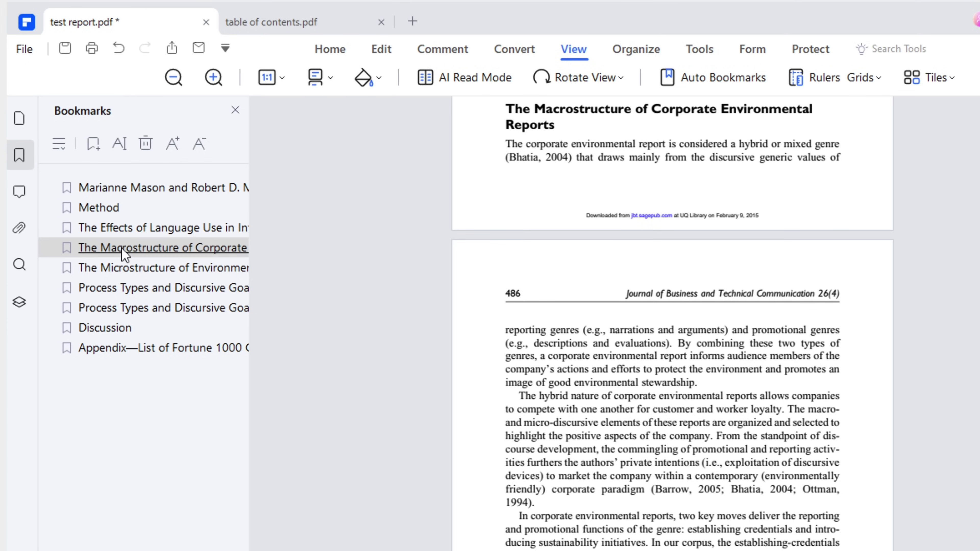
click(166, 188)
click(59, 144)
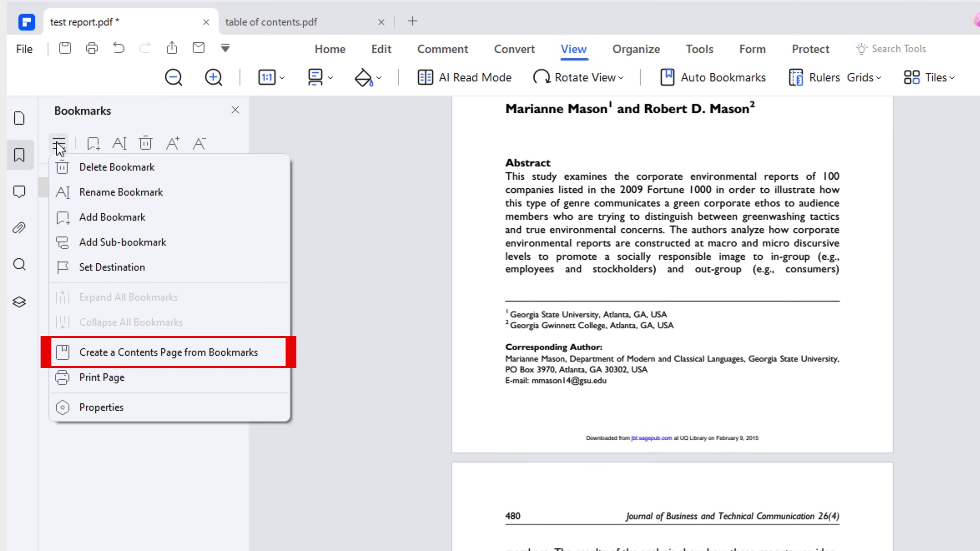
click(276, 353)
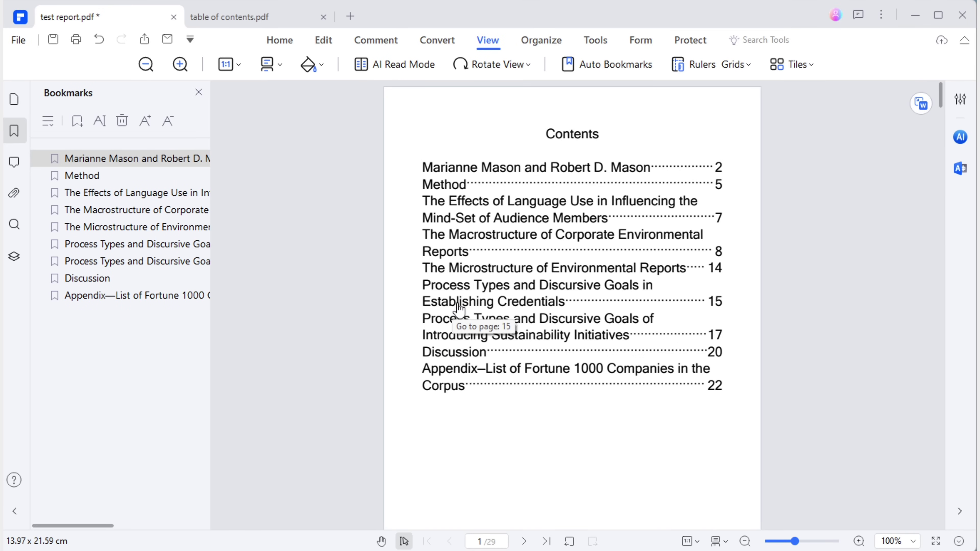
click(468, 307)
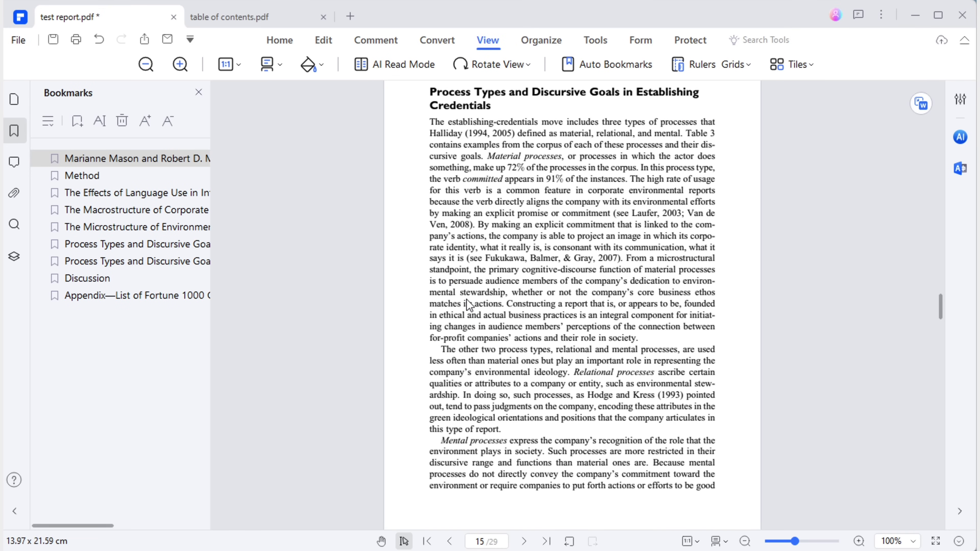
drag(936, 310, 926, 82)
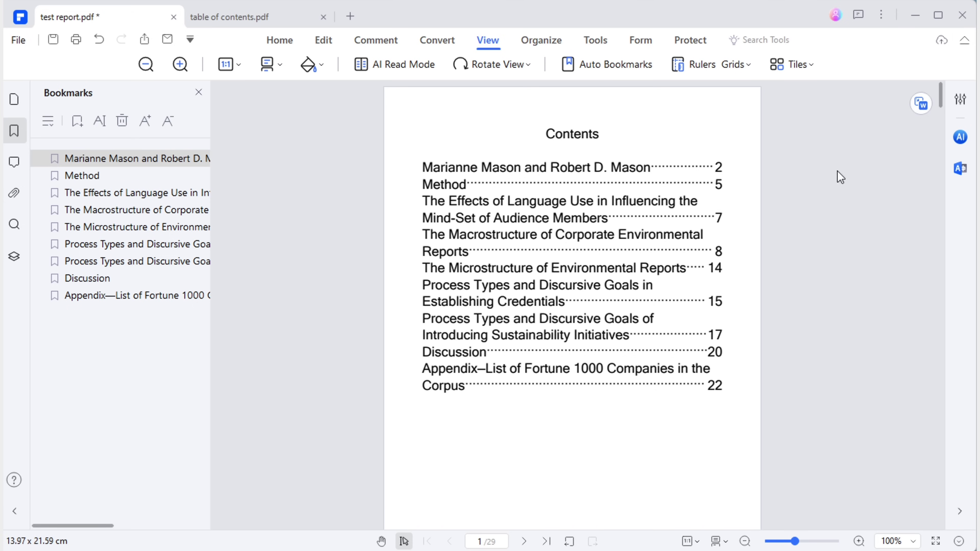
click(648, 167)
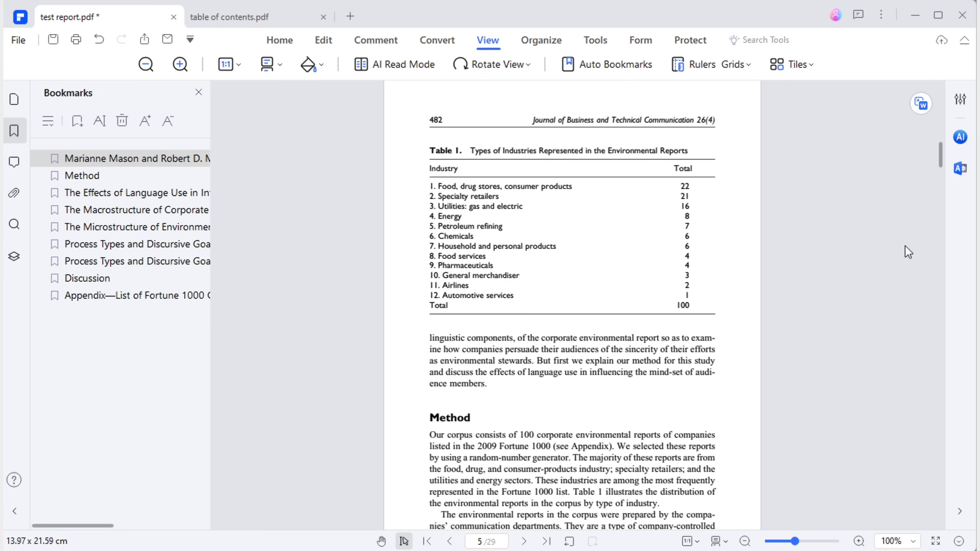
scroll(931, 329, down, 15)
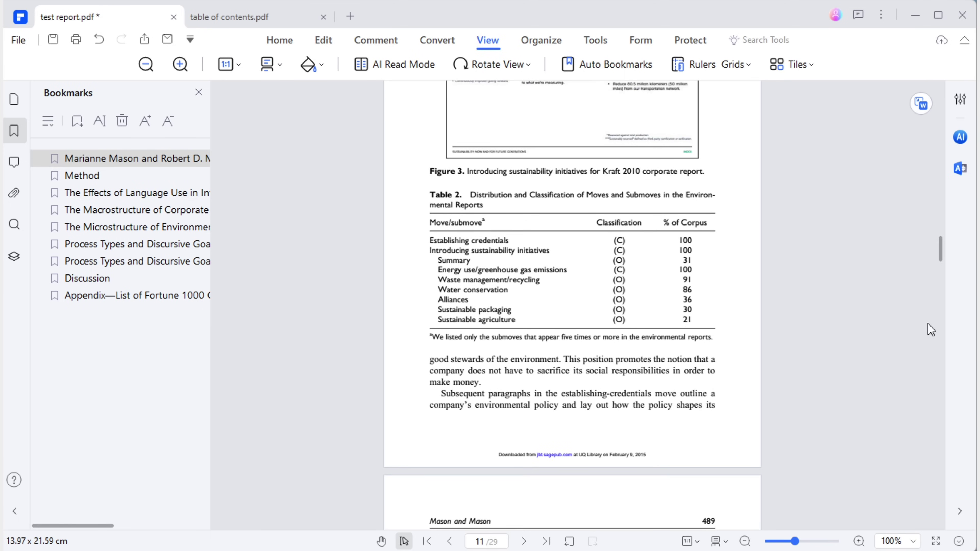
scroll(929, 363, down, 20)
ctrl+scroll(927, 396, down, 1)
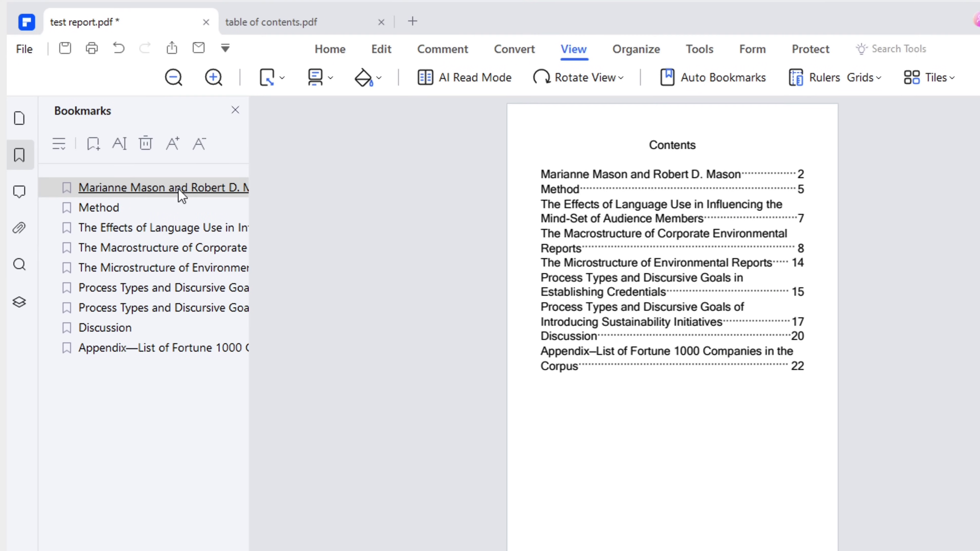
Step: Rename the first bookmark from the authors' names to 'Abstract', then scroll to Table 1
right_click(178, 188)
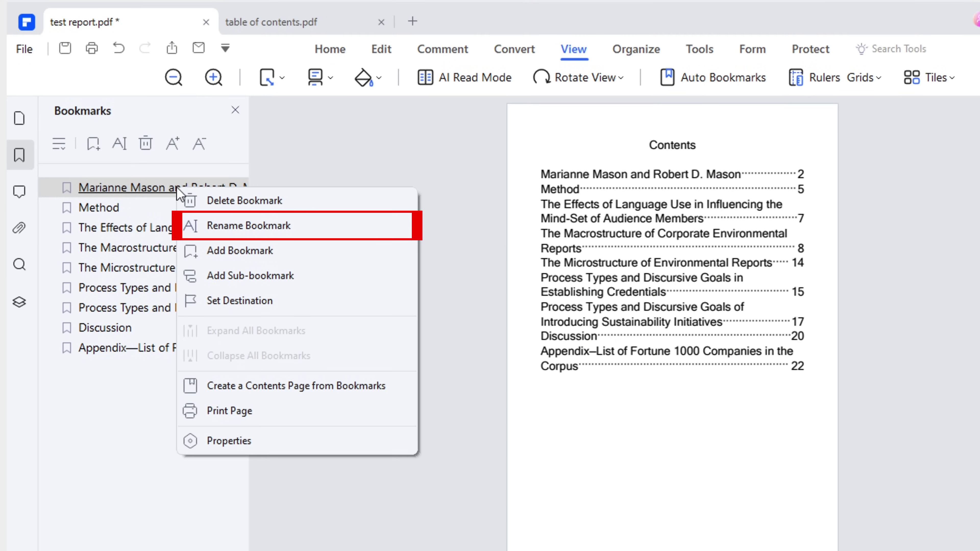
click(274, 224)
text(Abstra)
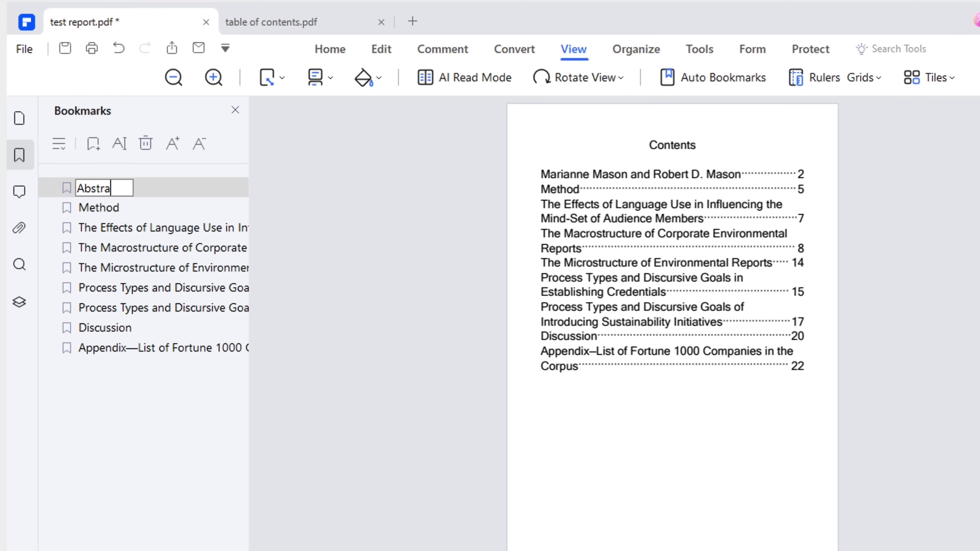
text(ct)
click(391, 403)
scroll(392, 403, down, 10)
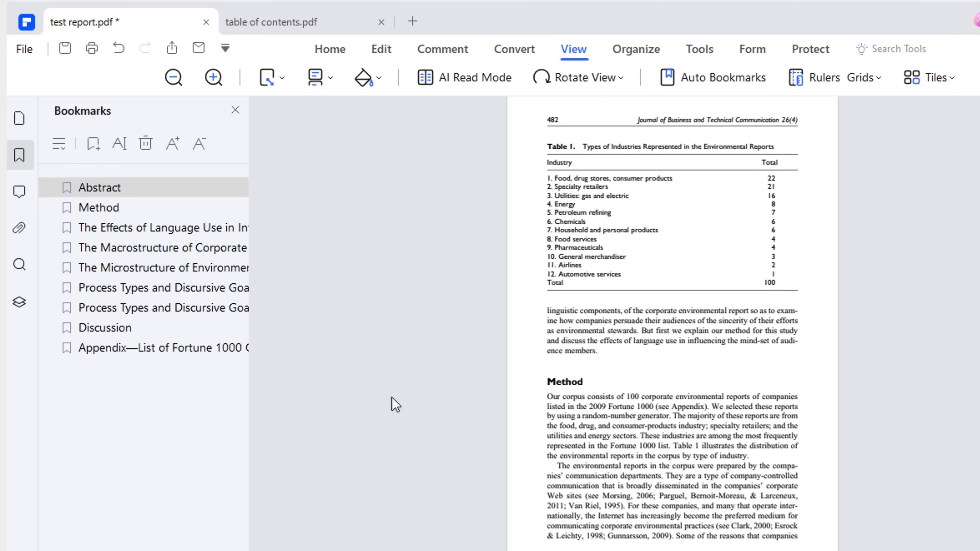
scroll(392, 403, up, 1)
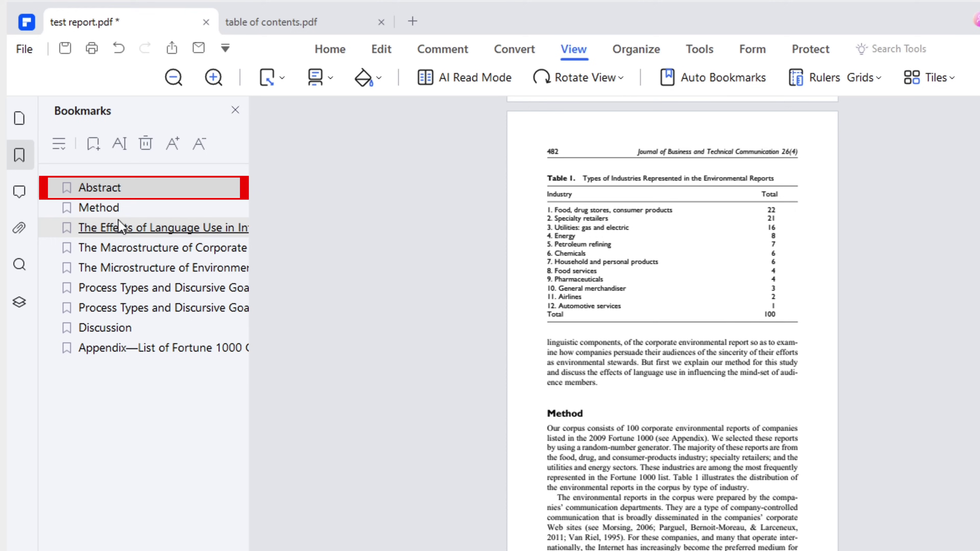
Step: Add Table 1 to Table 5 sub-bookmarks under their section bookmarks, starting beneath Abstract
right_click(97, 188)
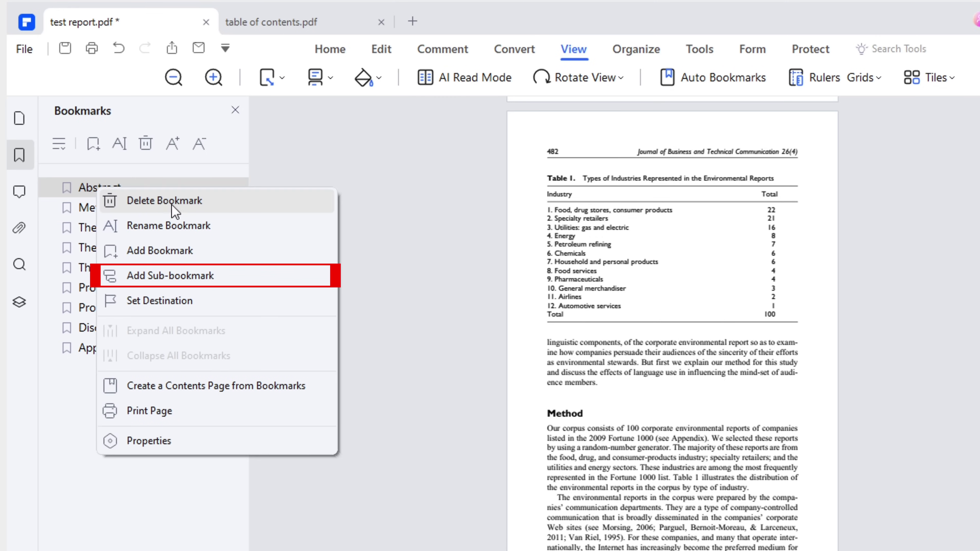
click(228, 280)
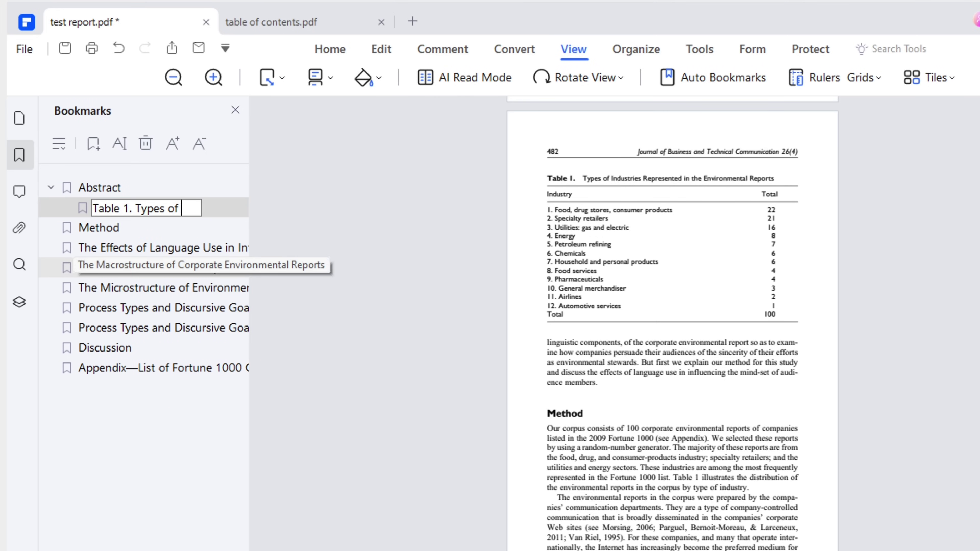
text(Industries)
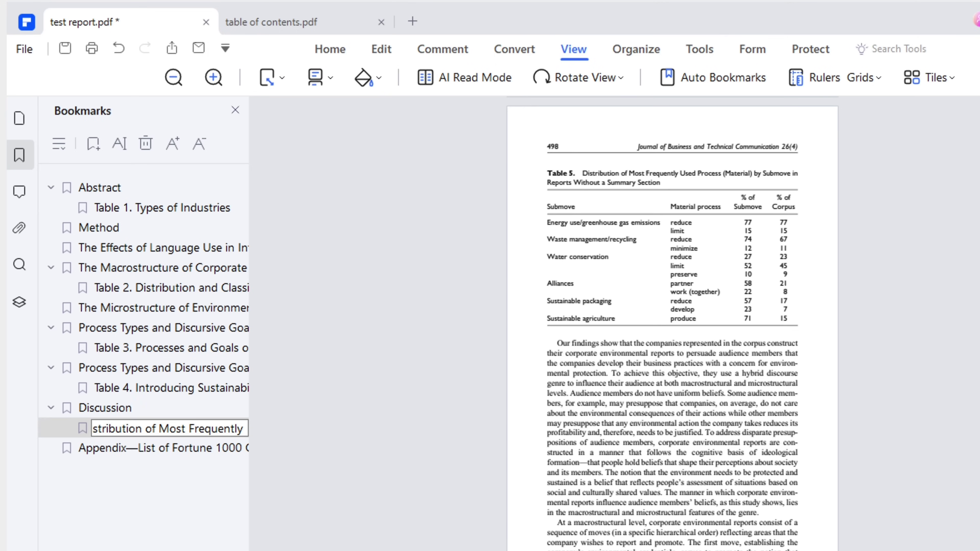
text(sed )
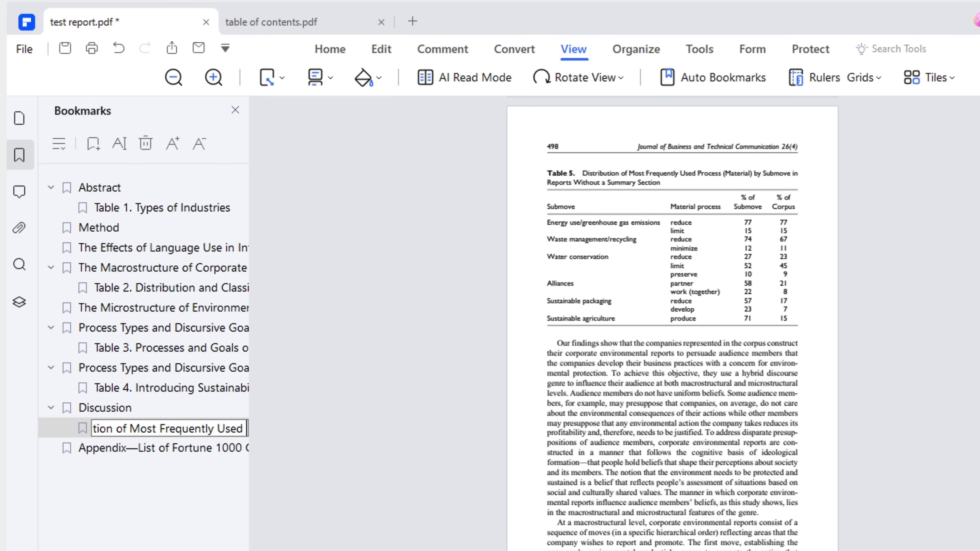
text(Process)
key(Return)
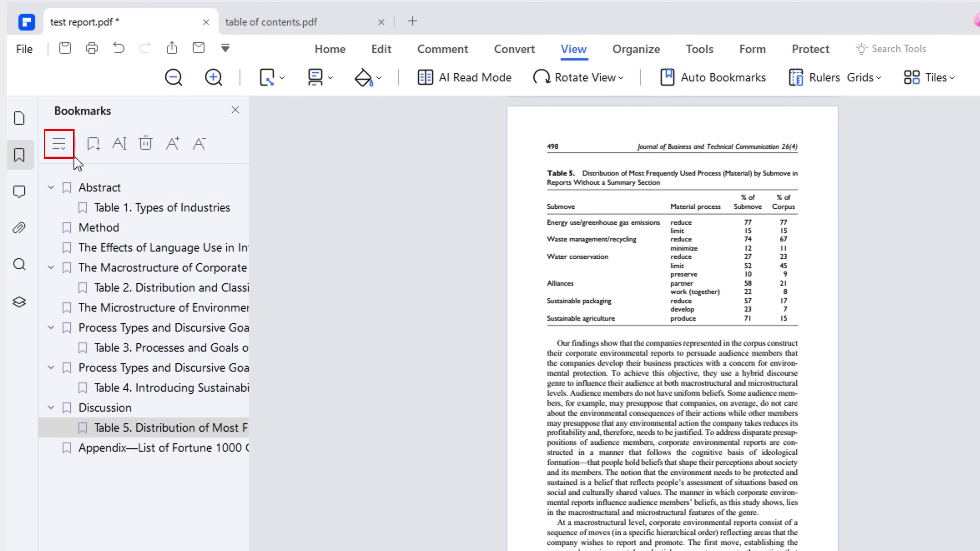
Step: Set the contents page text to Times New Roman, size 10, colour 1F497D, and apply
click(68, 150)
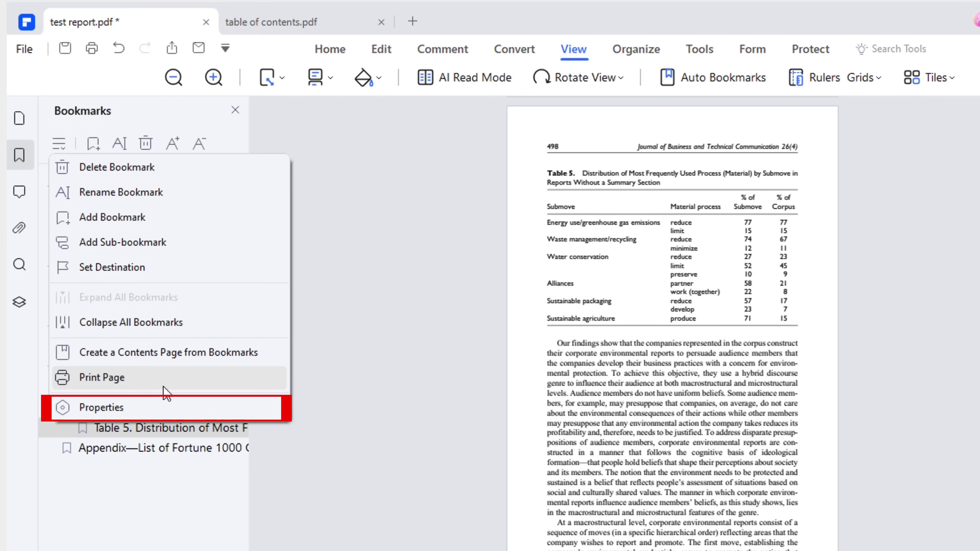
click(176, 409)
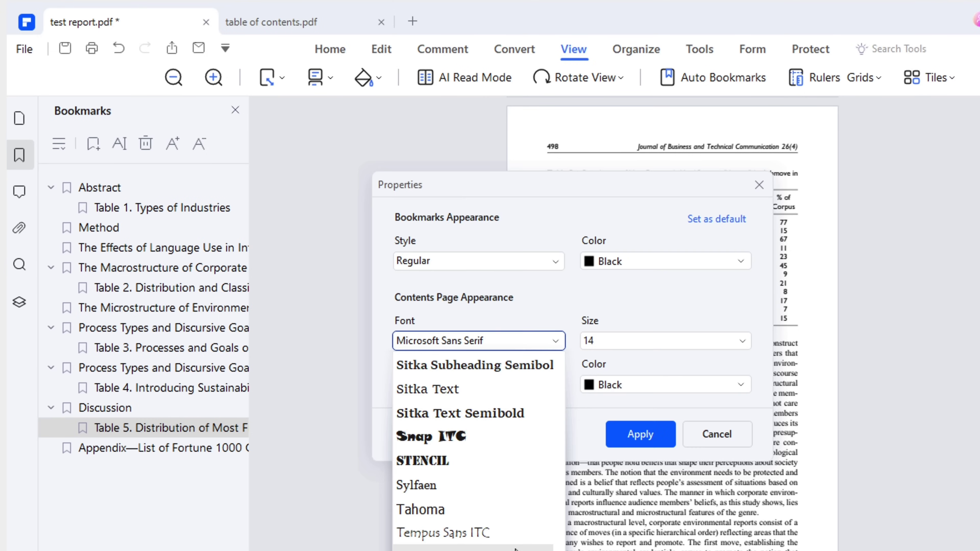
click(742, 341)
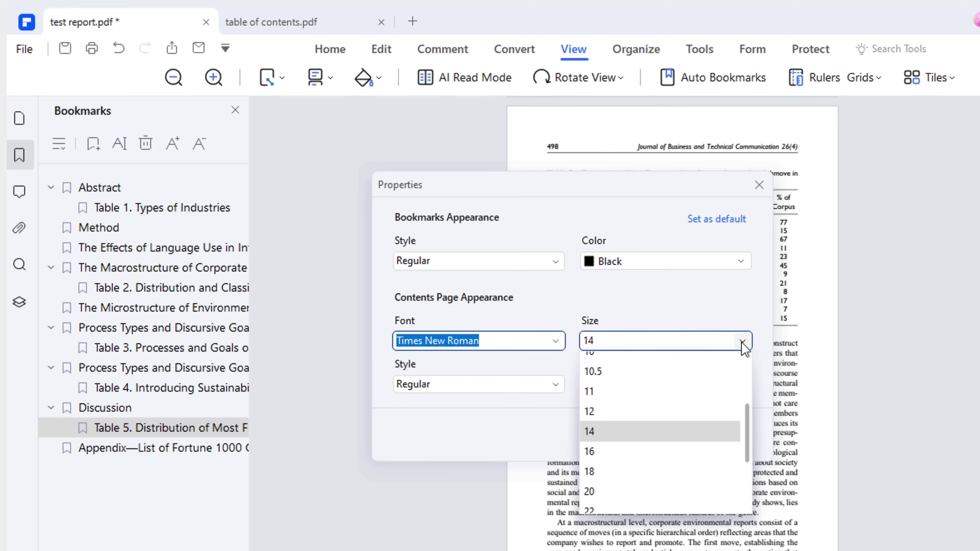
click(700, 355)
click(702, 385)
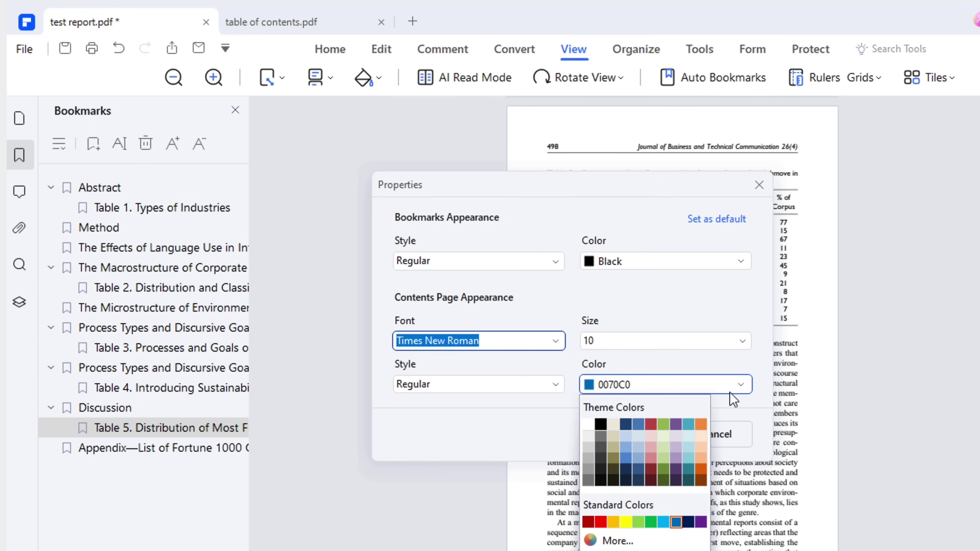
click(625, 425)
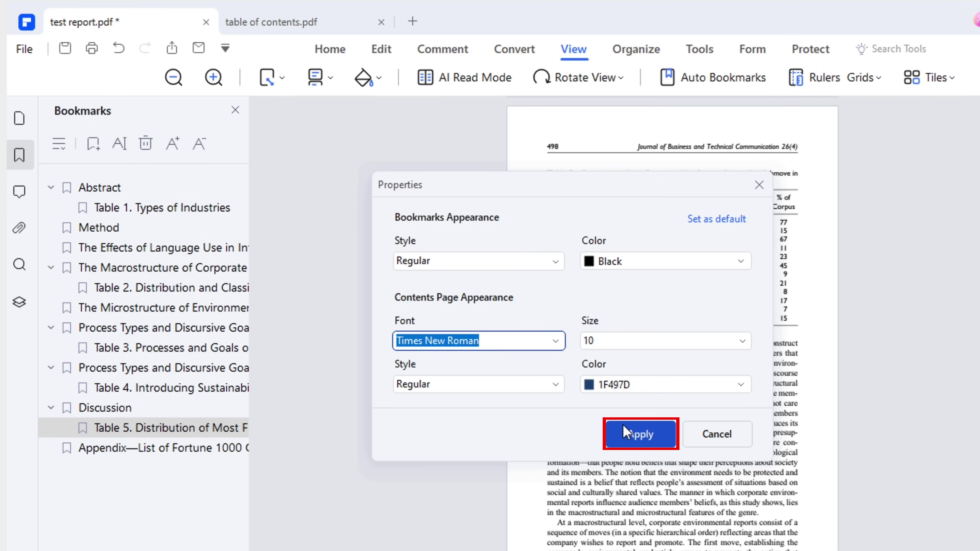
click(656, 438)
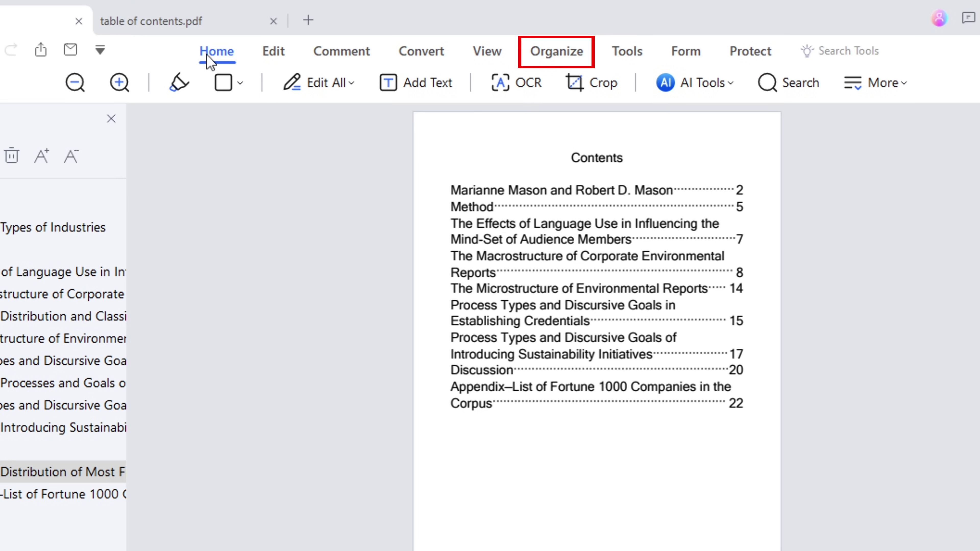
Step: Delete the old Contents page (page 1) from the report's page thumbnails
click(534, 54)
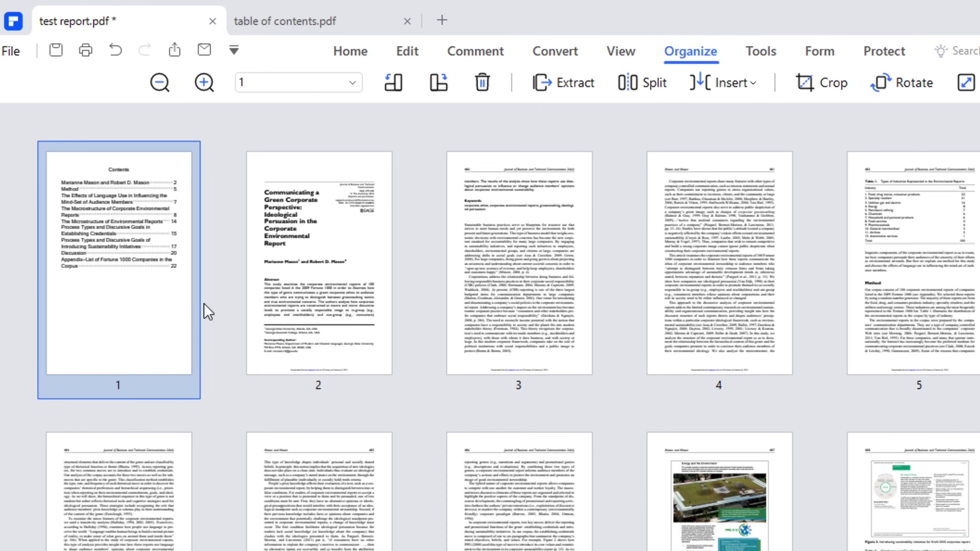
mouse_move(25, 300)
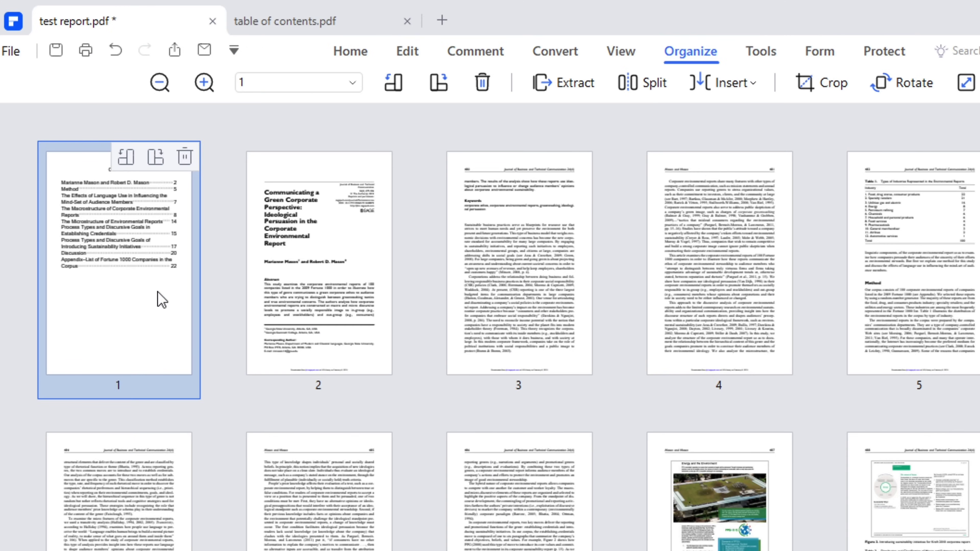
click(185, 162)
click(675, 394)
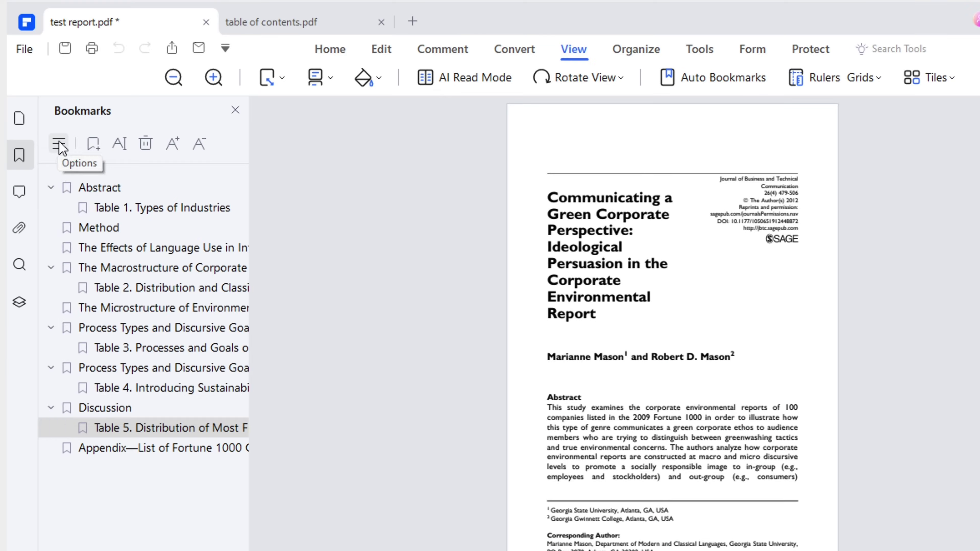
click(59, 144)
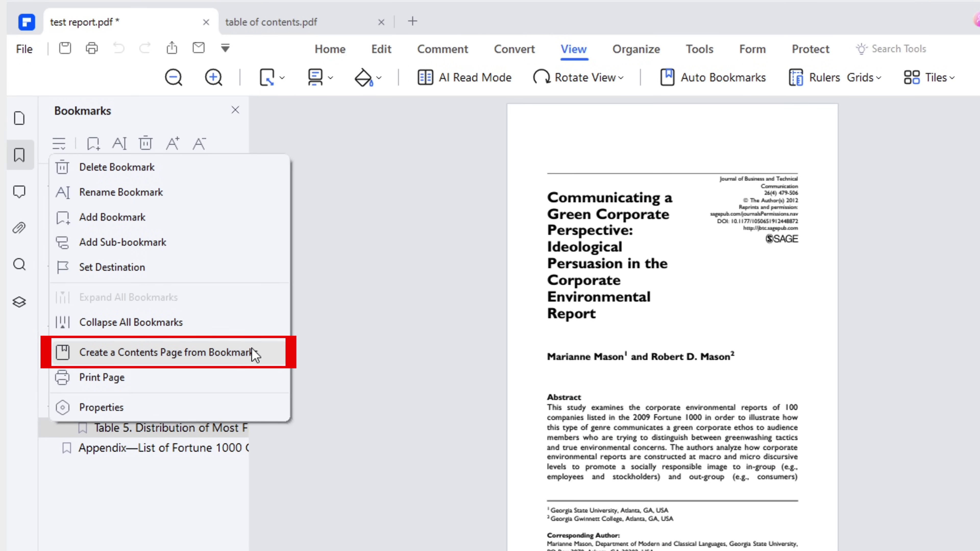
Step: Create a new contents page from the bookmarks, including the Table sub-entries
click(267, 351)
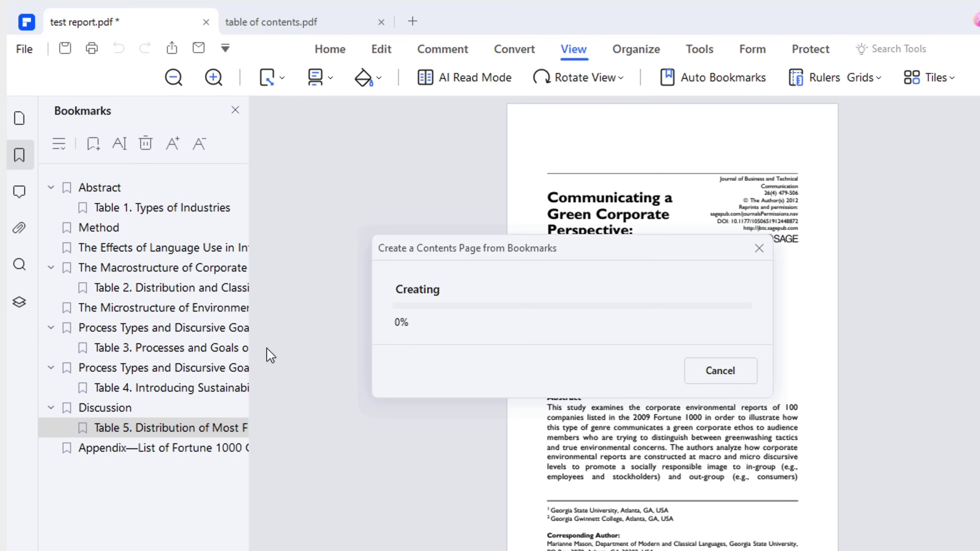